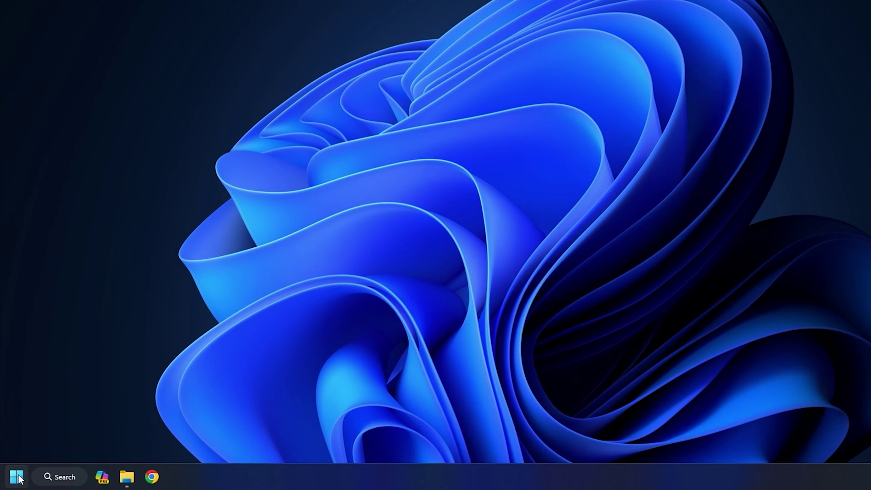
# Launch Disk Management from the Start button's Win+X quick-link menu.
pyautogui.rightClick(18, 479)
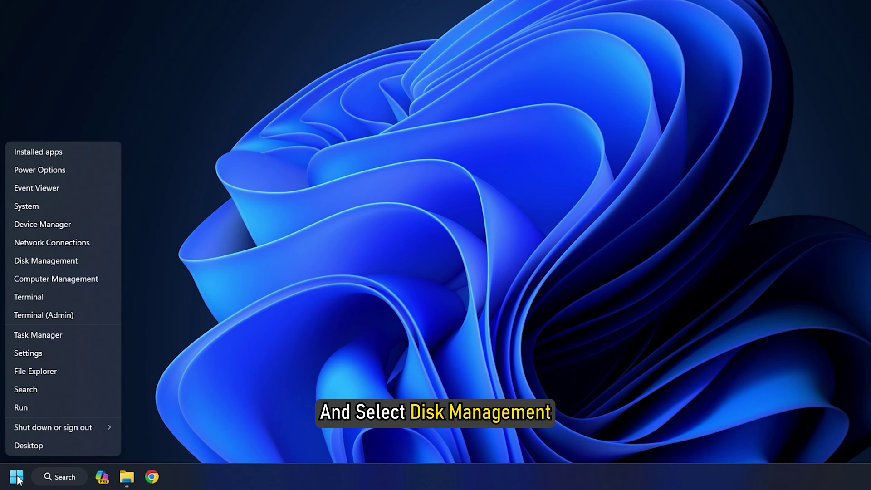
pyautogui.click(46, 261)
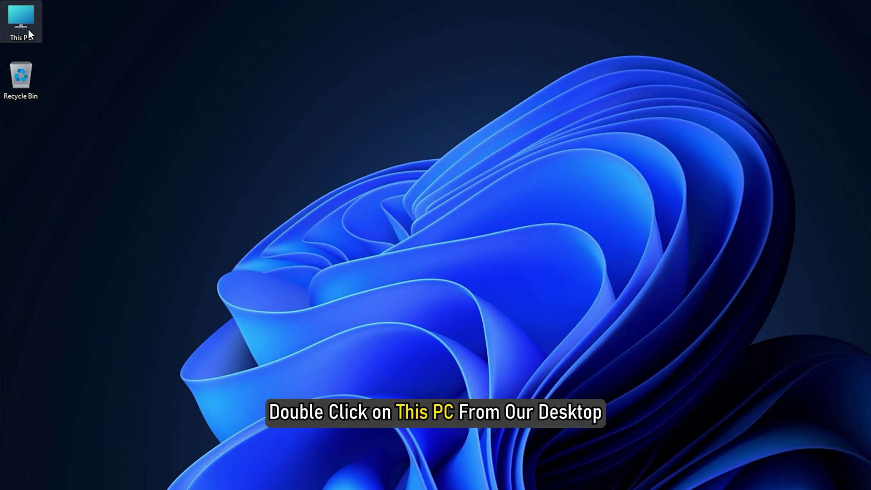
# Open This PC and bring up the Properties window of Local Disk (C:).
pyautogui.doubleClick(23, 21)
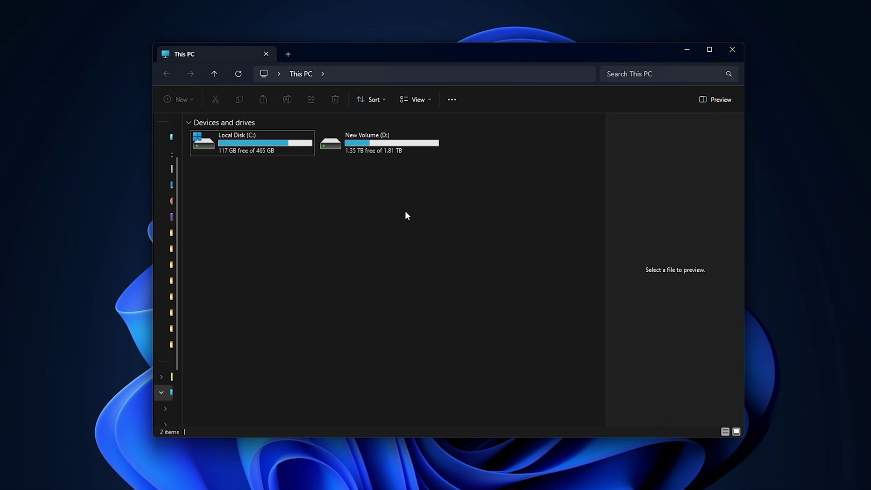
pyautogui.rightClick(258, 144)
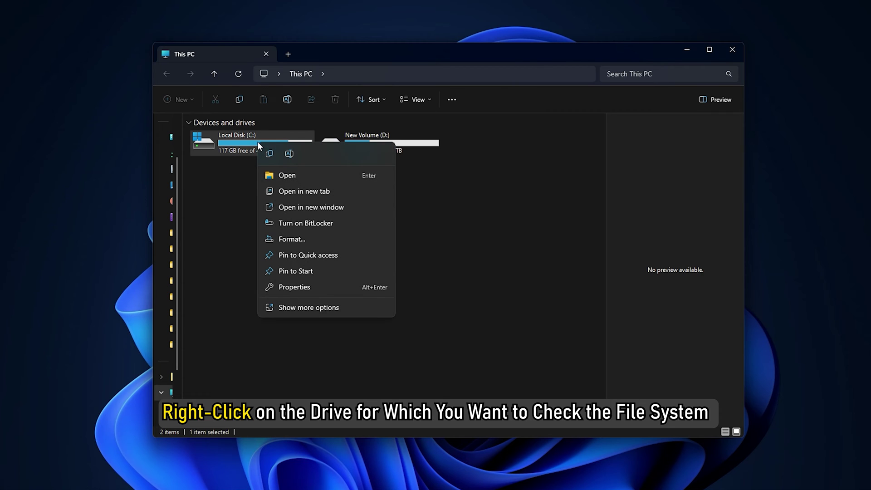
pyautogui.click(340, 288)
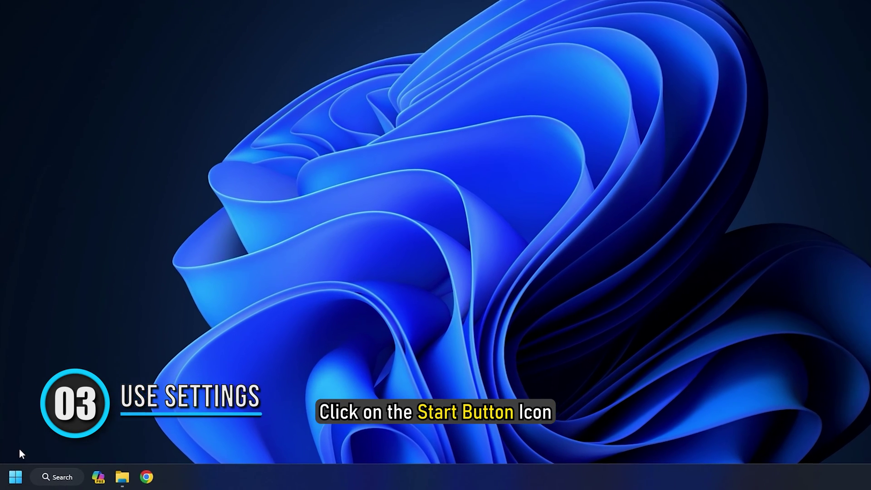
# Navigate Settings through System > Storage > Advanced storage settings to Disks & volumes.
pyautogui.rightClick(14, 479)
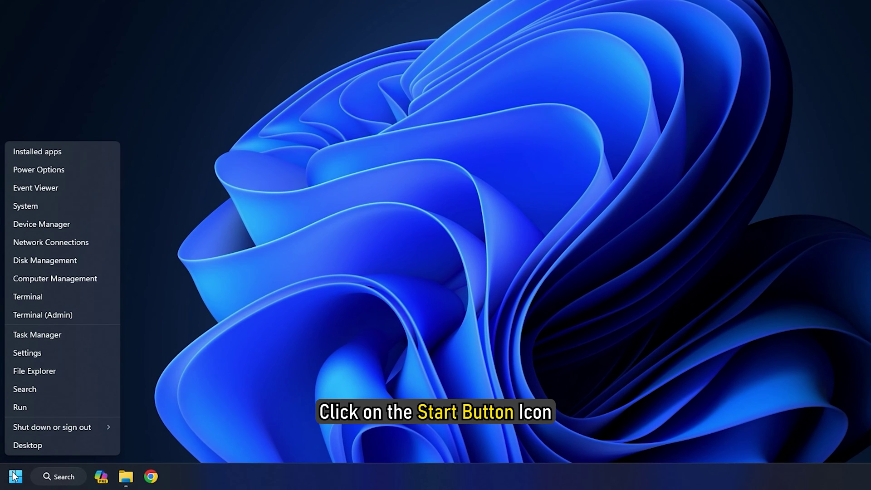
pyautogui.click(28, 353)
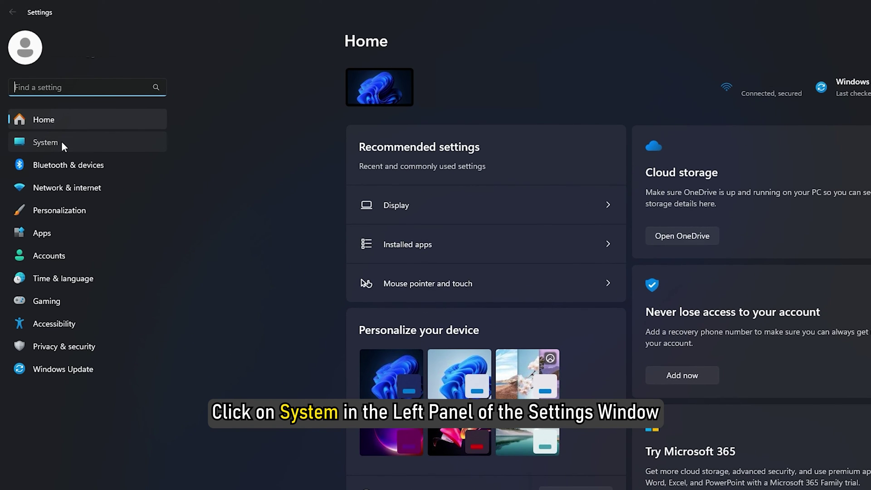
pyautogui.click(62, 143)
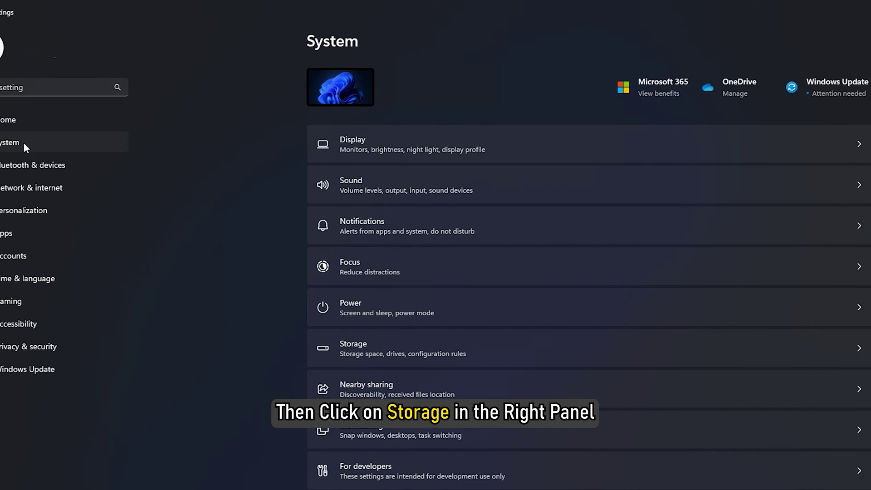
pyautogui.click(422, 346)
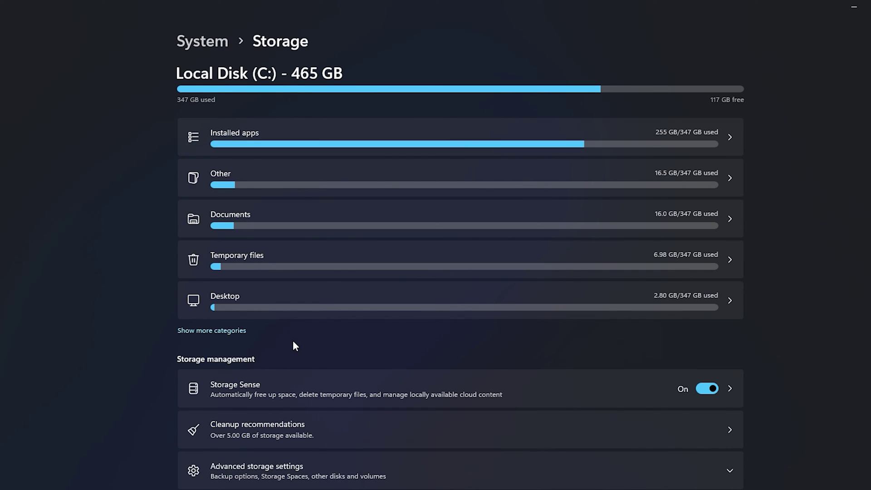
pyautogui.scroll(-2, 293, 341)
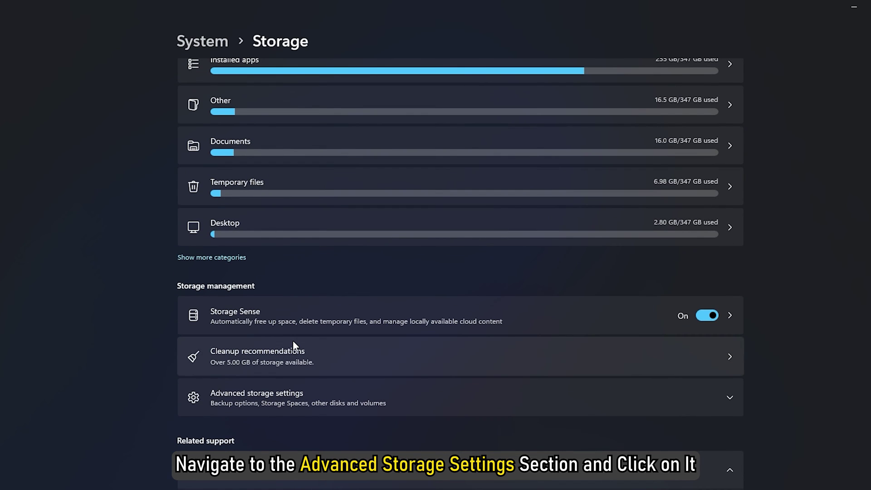
pyautogui.click(396, 396)
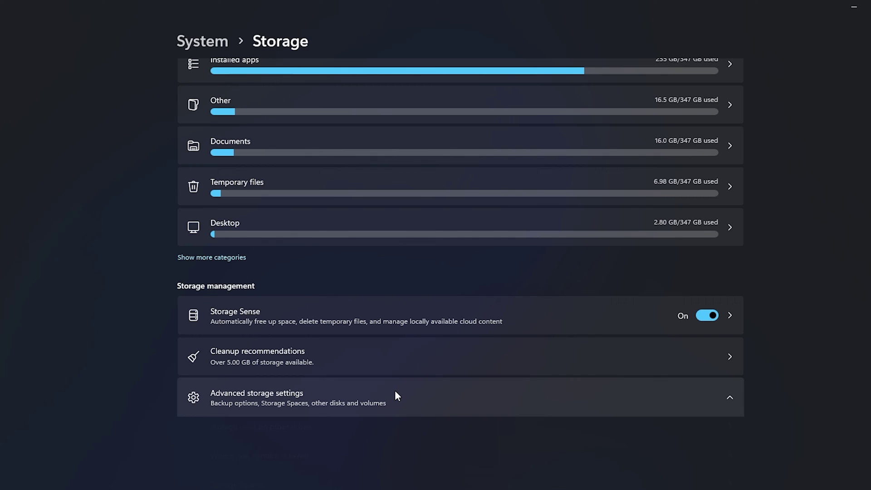
pyautogui.scroll(-5, 395, 396)
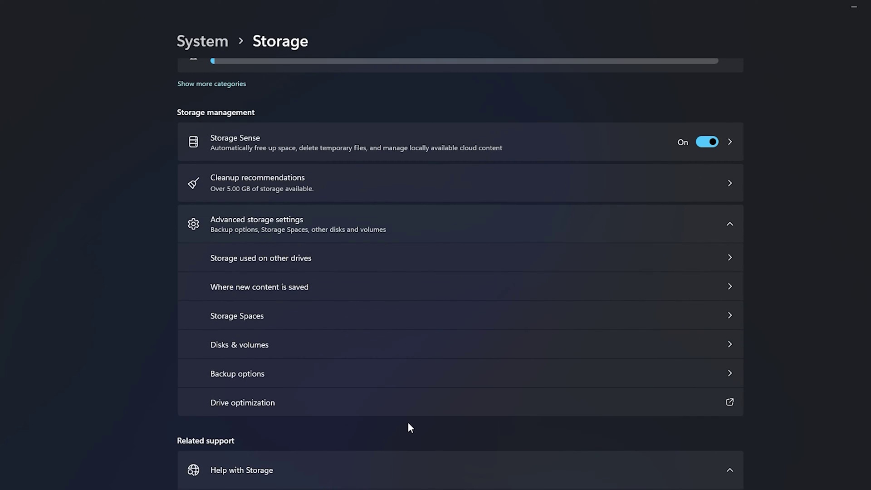
pyautogui.click(410, 339)
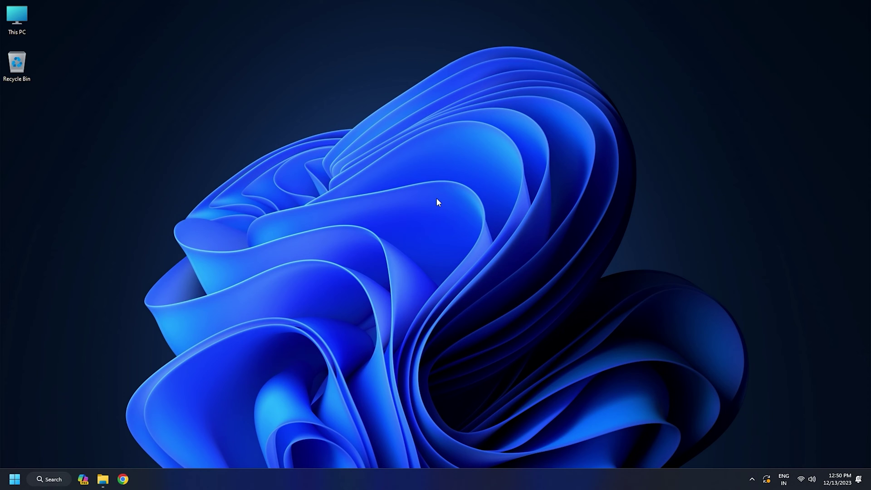
# Launch System Information by running msinfo32 from the Run box.
pyautogui.press('super+r')
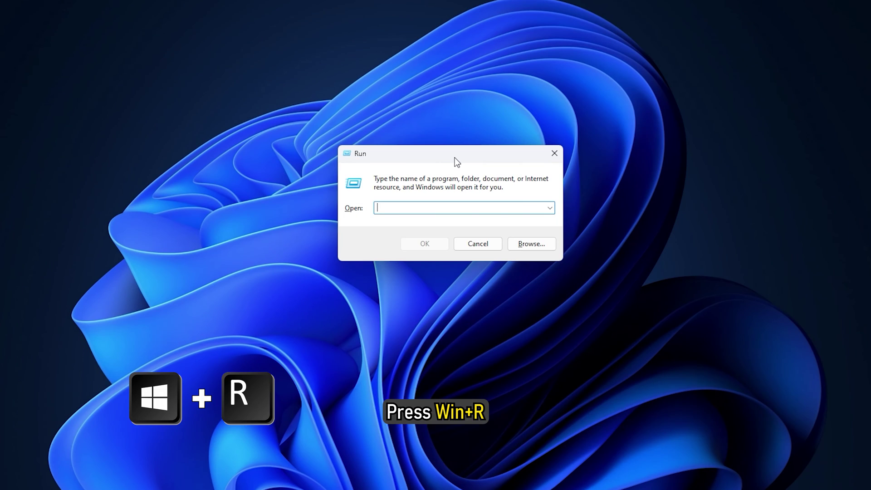
pyautogui.write('msinfo32')
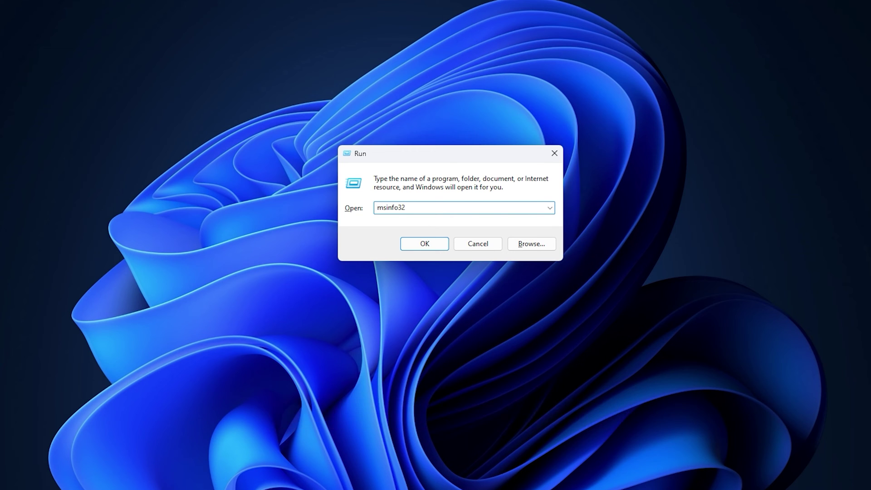
pyautogui.press('Return')
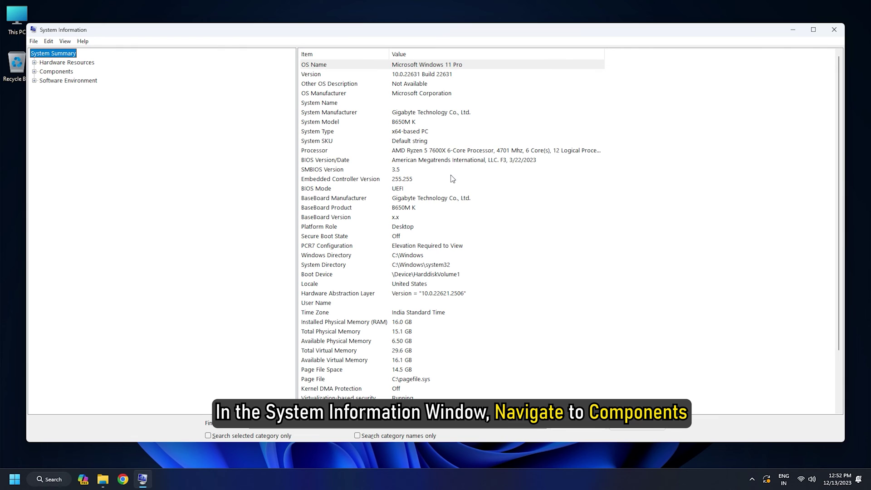
# Expand Components > Storage and select Drives to show the drive details.
pyautogui.click(34, 72)
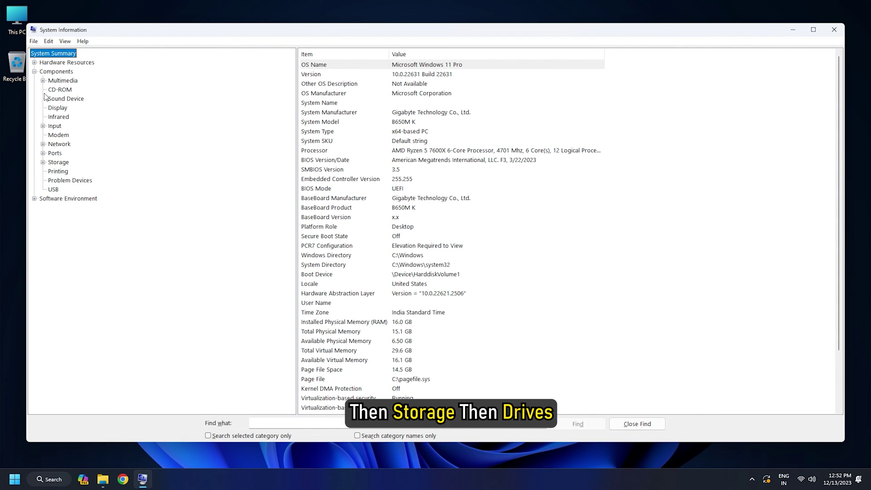
pyautogui.click(44, 161)
pyautogui.click(65, 171)
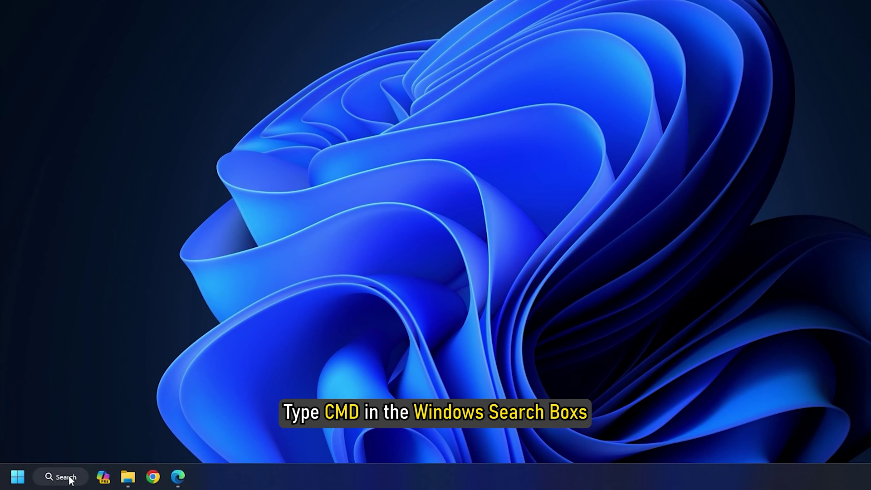
# Find cmd in Windows search and start Command Prompt as administrator.
pyautogui.click(64, 477)
pyautogui.write('cmd')
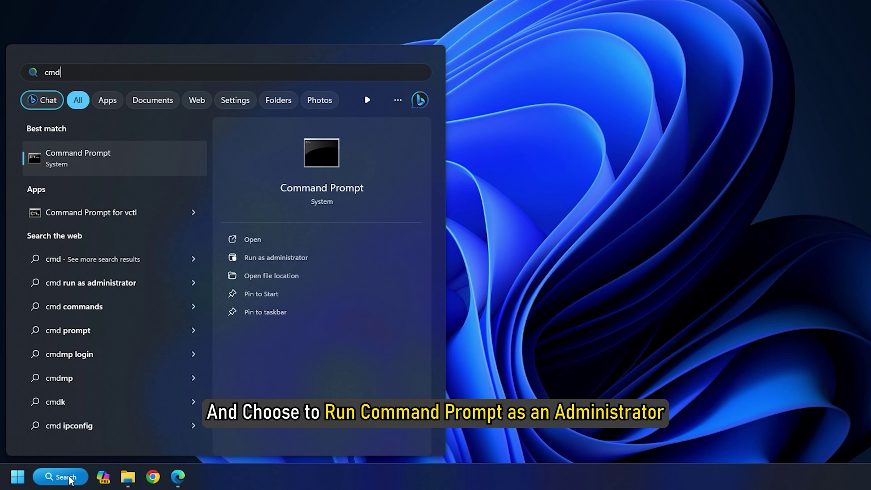
pyautogui.click(274, 258)
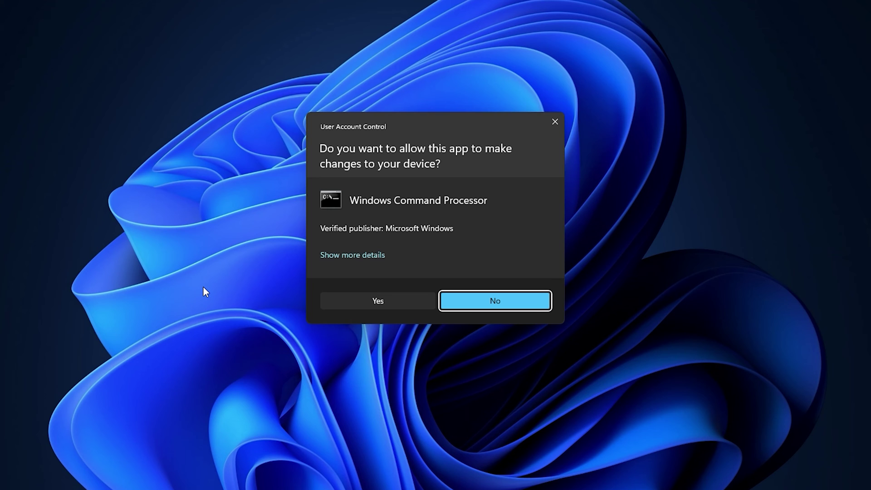
pyautogui.click(373, 301)
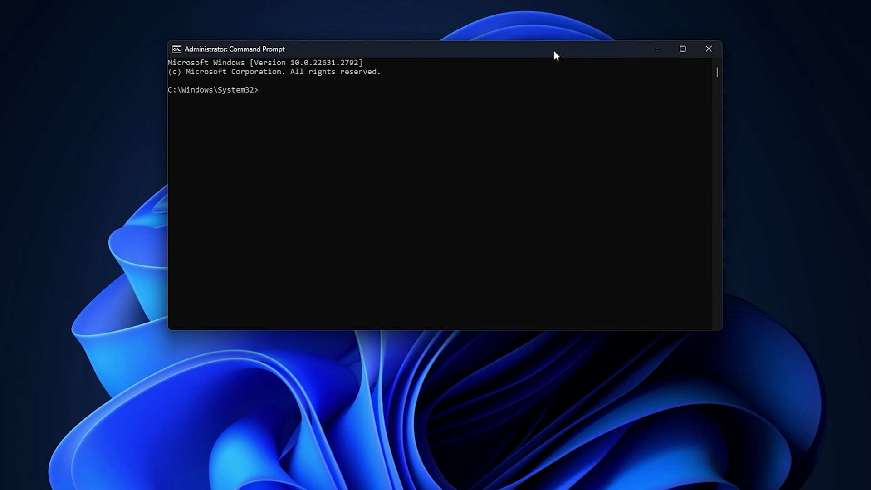
# Start diskpart and run list volume to print all volumes.
pyautogui.write('diskpart')
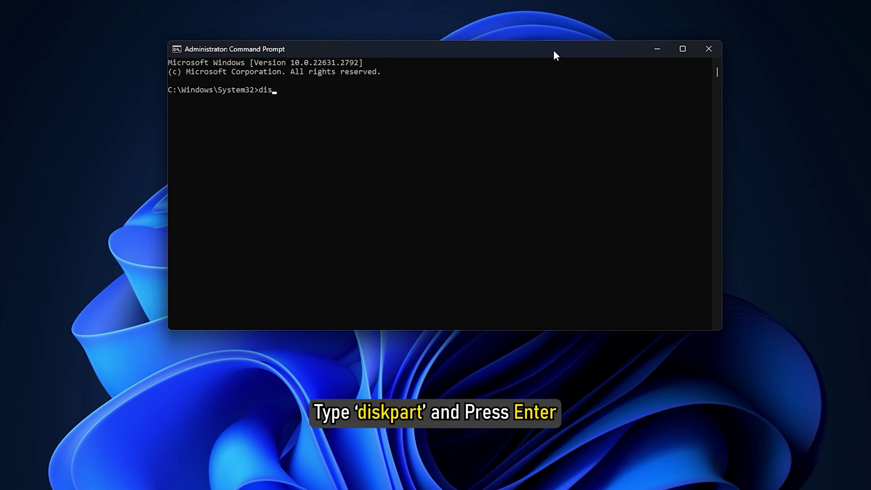
pyautogui.press('Return')
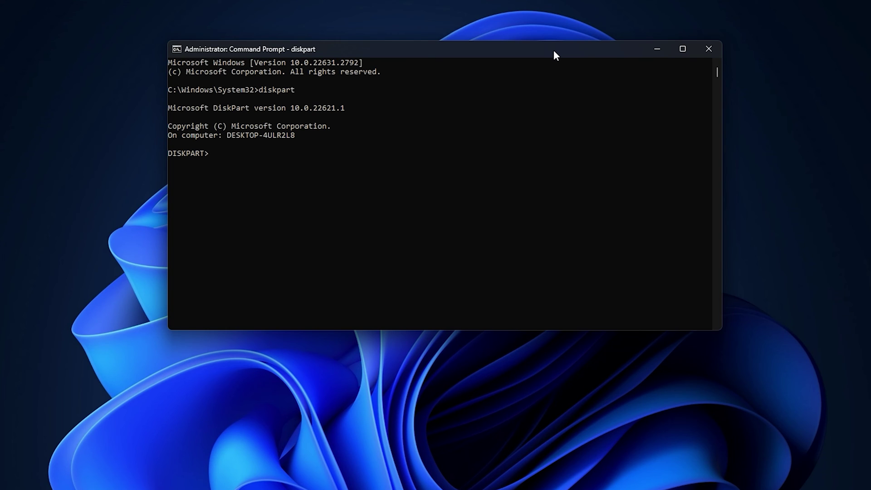
pyautogui.write('list')
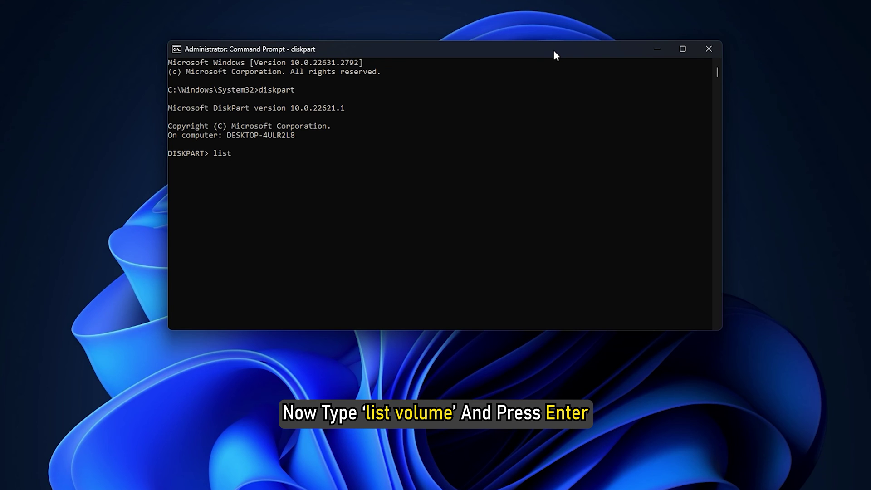
pyautogui.write(' volume')
pyautogui.press('Return')
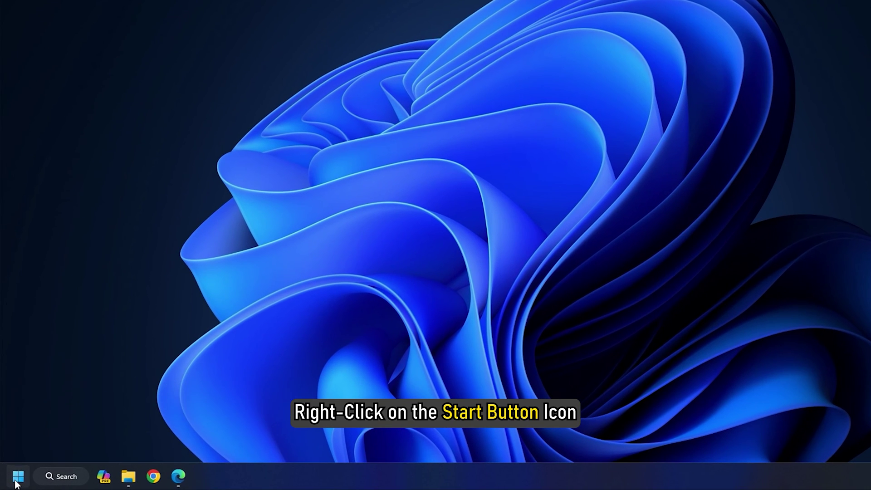
# Open Terminal (Admin) from the Win+X menu, approve elevation, and run get-volume.
pyautogui.rightClick(18, 481)
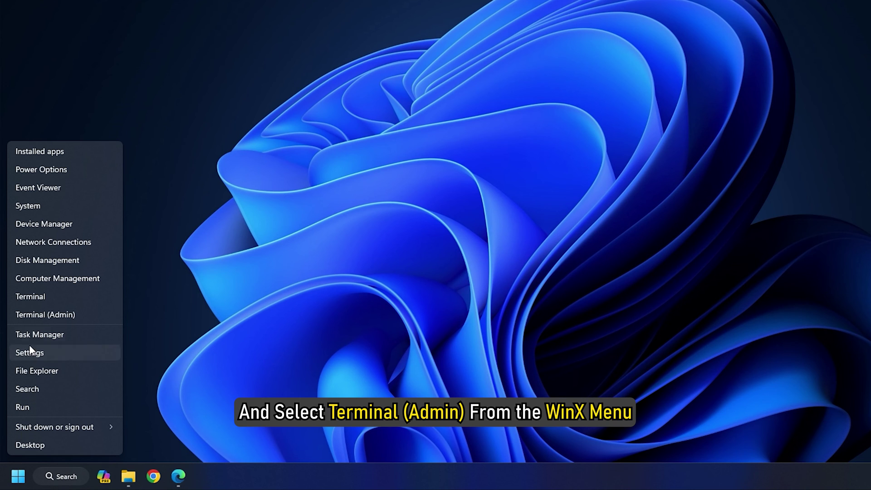
pyautogui.click(34, 315)
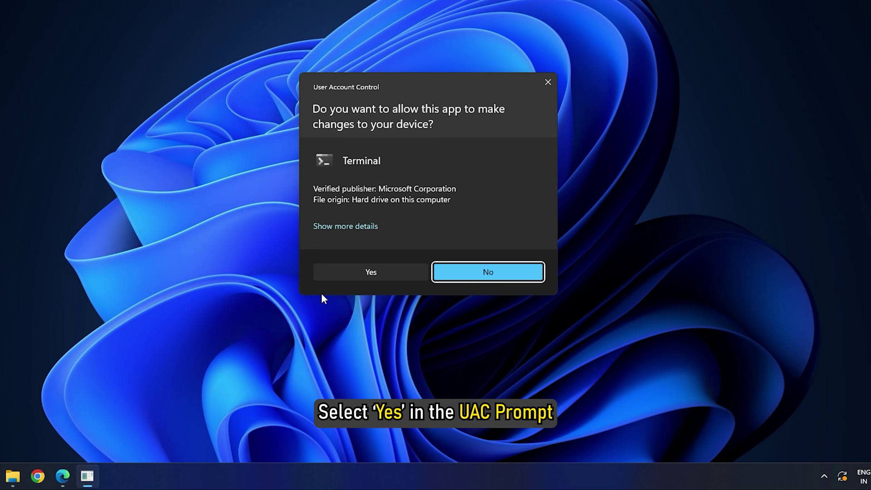
pyautogui.click(356, 275)
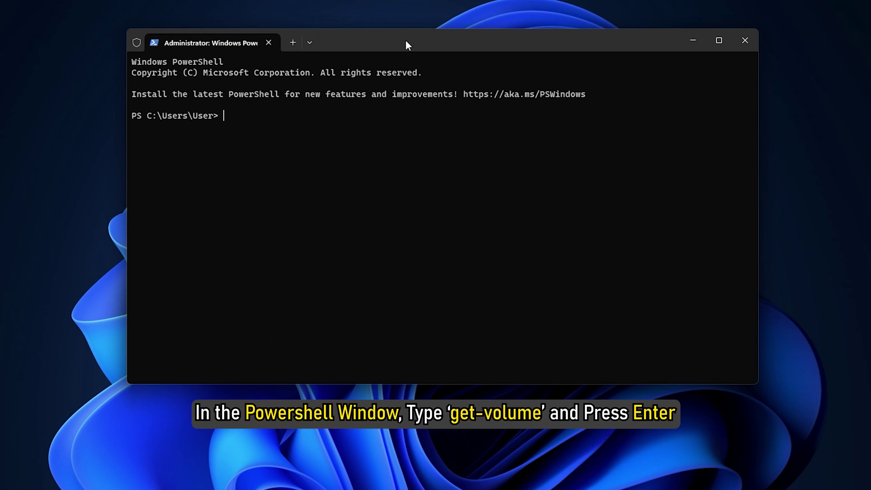
pyautogui.write('get-volume')
pyautogui.press('Return')
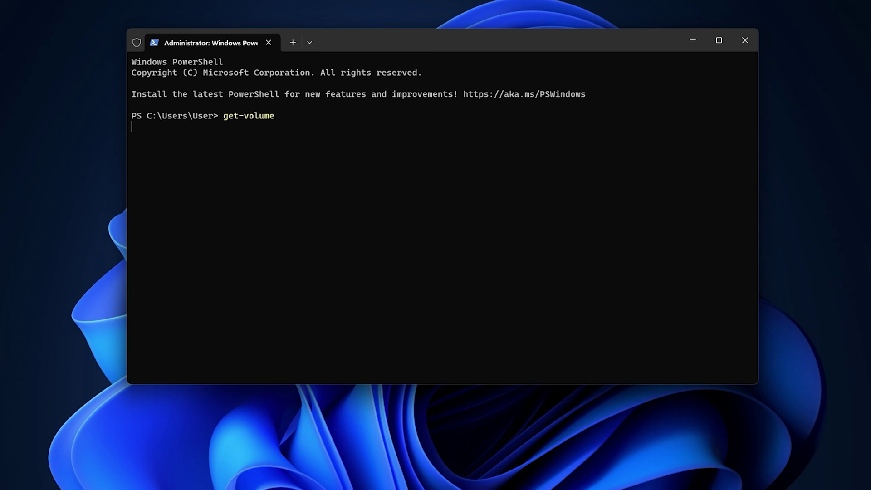